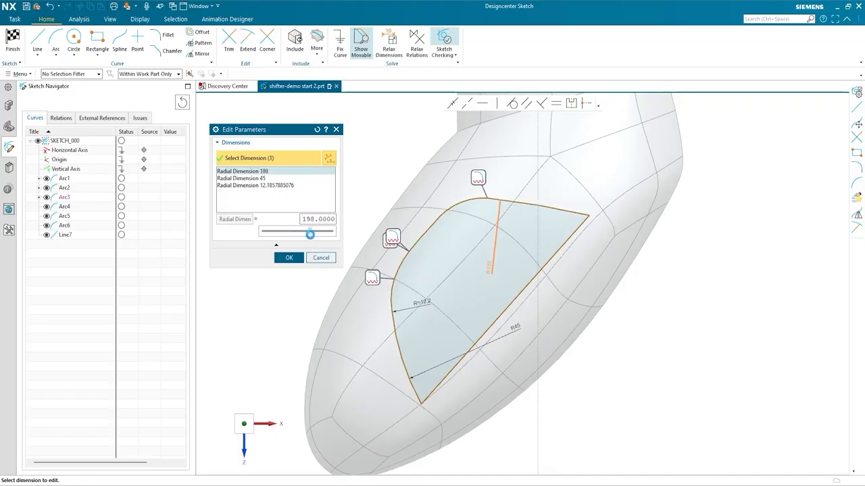
- Set the radial dimension of the profile's lower arc to 45 mm
left_click(270, 178)
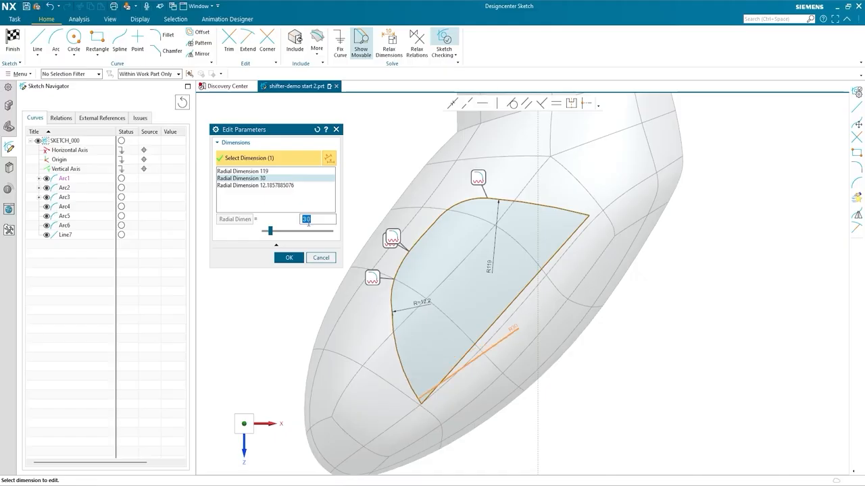
type("45")
key("Return")
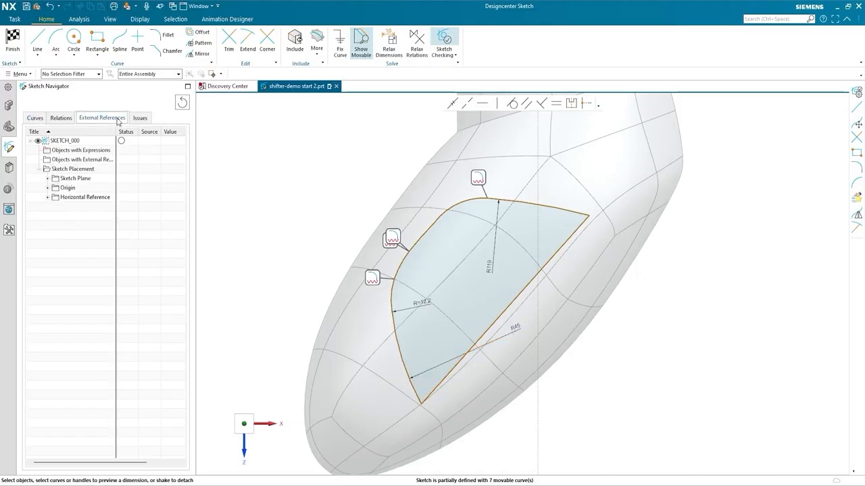
- Examine the sketch's external references for its plane, origin and horizontal reference, including the datum plane it is placed on
left_click(47, 179)
left_click(56, 188)
left_click(47, 207)
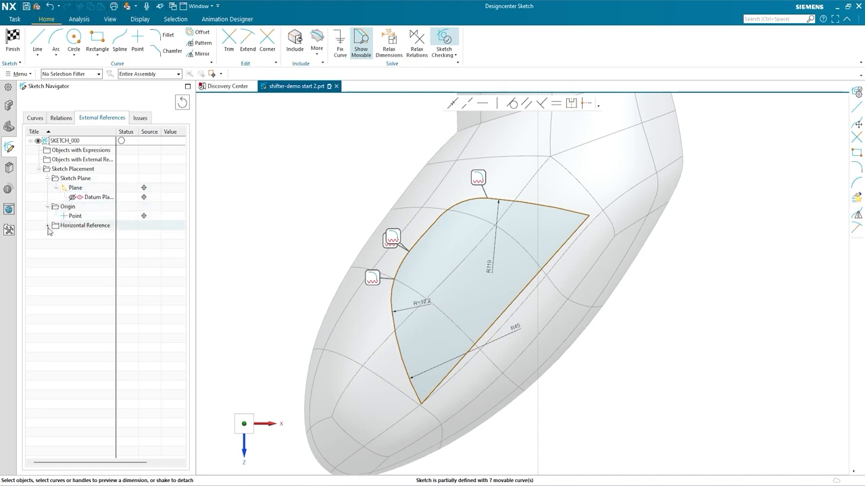
left_click(55, 236)
left_click(89, 198)
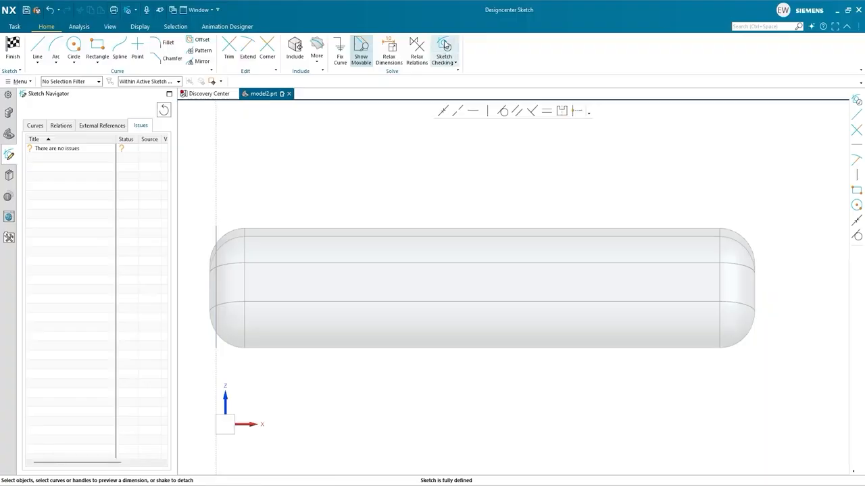
- Sketch a closed four-sided line profile on the middle of the rounded bar, with its left side about 278 mm long
left_click(38, 45)
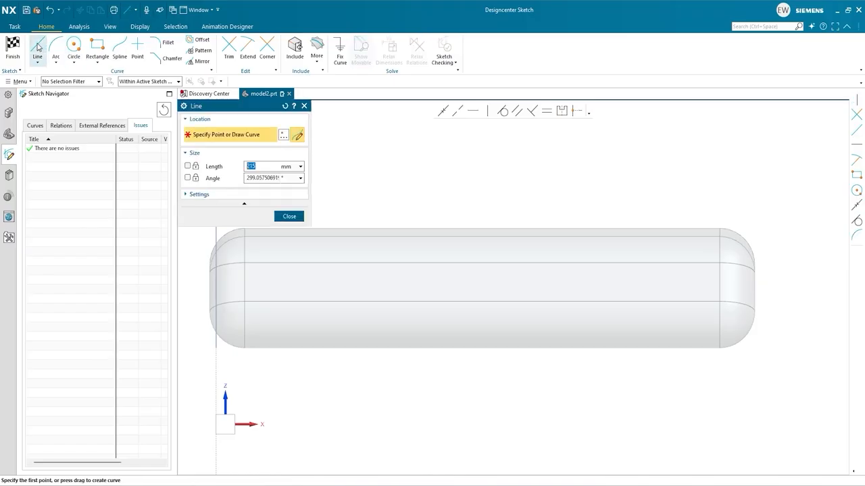
left_click(547, 333)
left_click(507, 251)
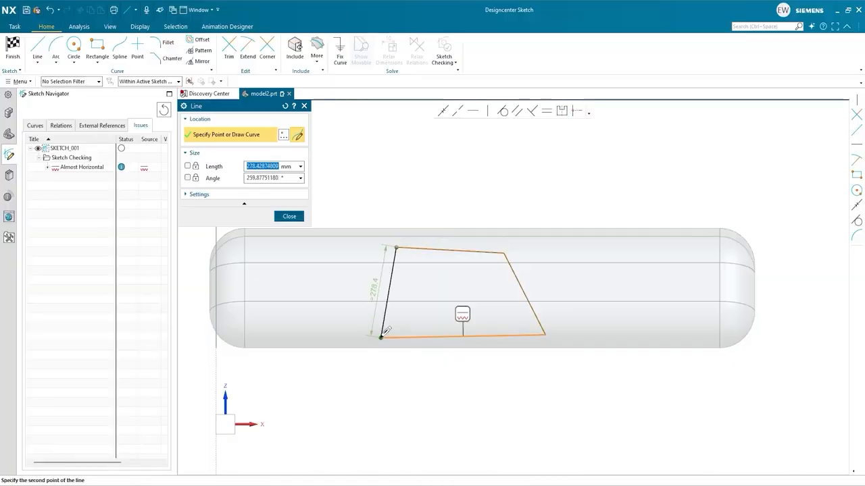
left_click(395, 248)
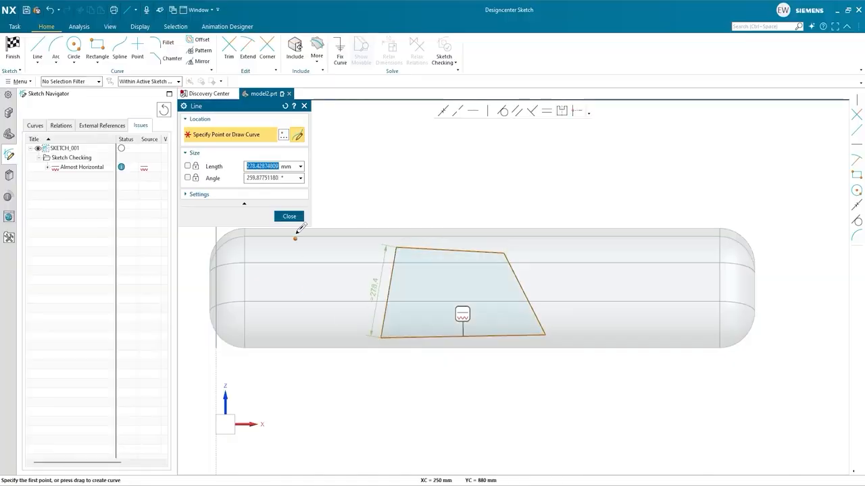
key("Escape")
- Make the profile's bottom and top edges horizontal by correcting their Almost Horizontal issues, nudging the upper-left corner down for the top one
right_click(462, 314)
left_click(487, 322)
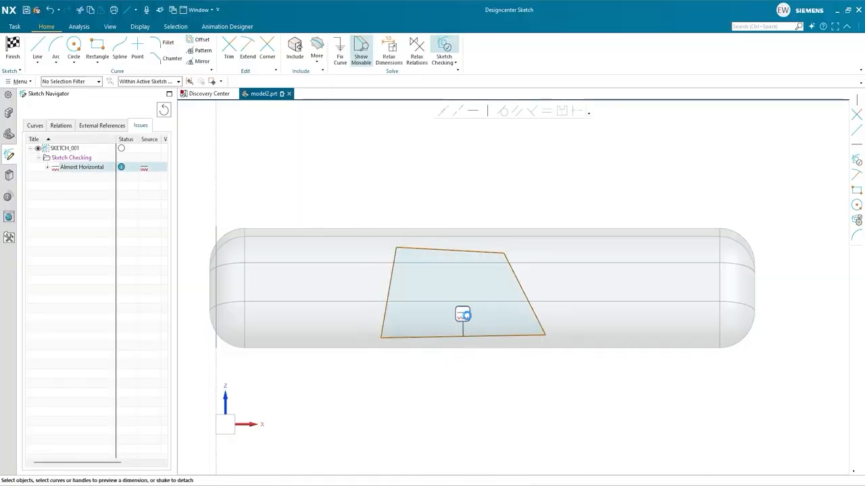
left_click_drag(399, 247, 395, 254)
right_click(449, 277)
left_click(476, 286)
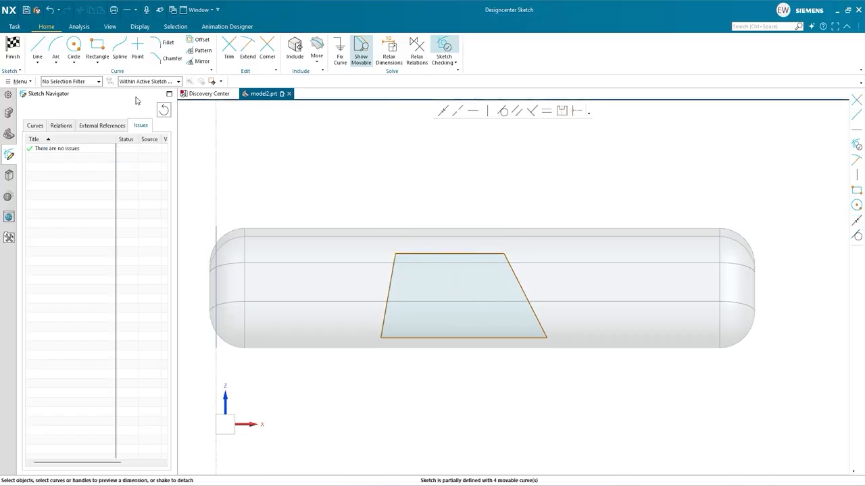
- Sketch three connected lines inside the profile, rising from its bottom edge and returning to it, with the last about 220 mm long
left_click(37, 47)
left_click(399, 338)
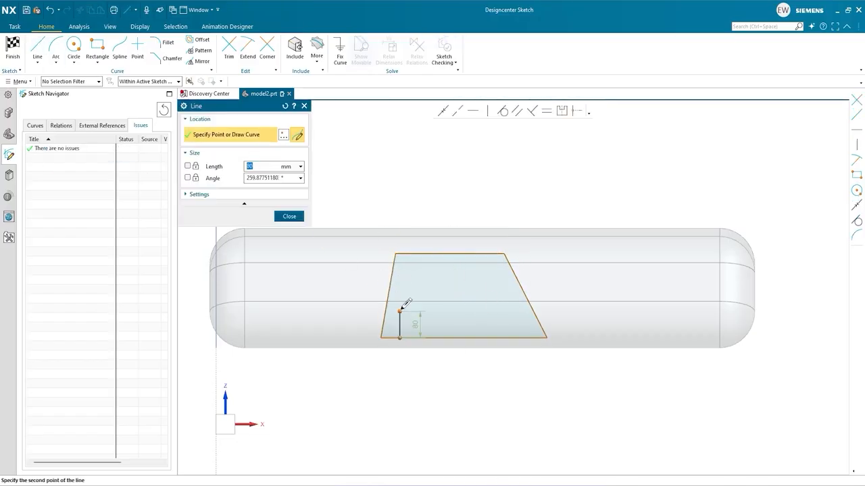
left_click(415, 273)
left_click(491, 275)
left_click(525, 336)
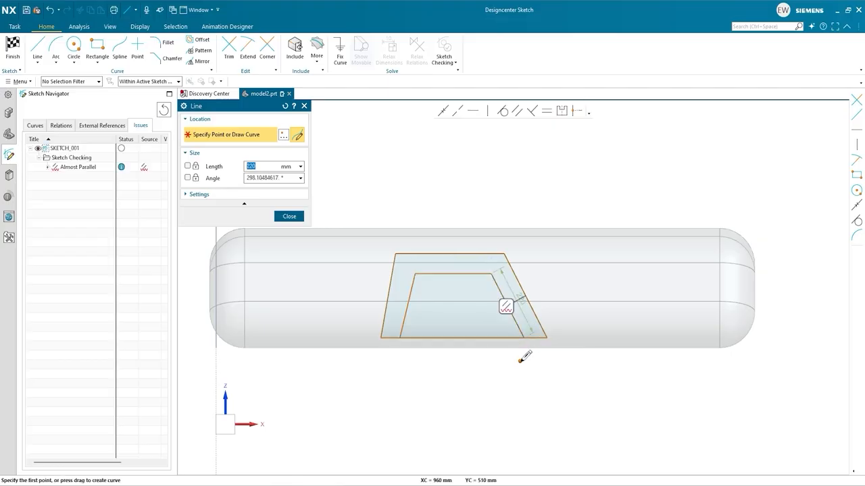
left_click(288, 216)
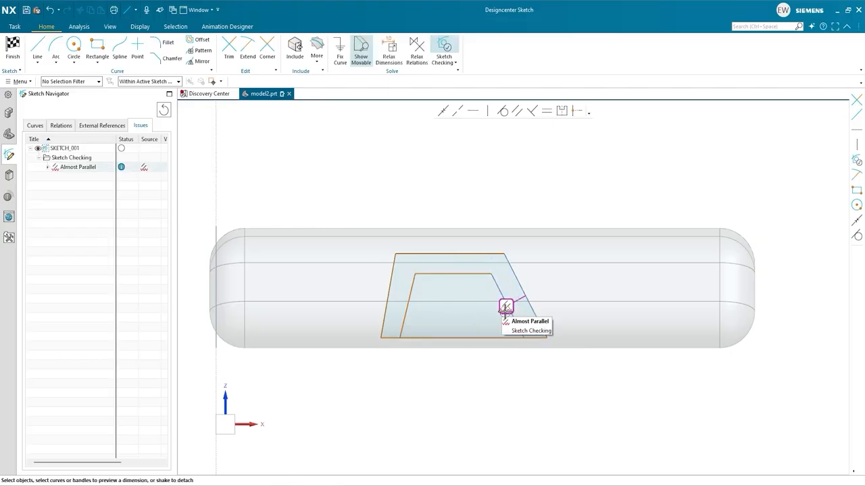
- Deactivate the Almost Parallel check from the inner profile's slanted edge and reposition that profile's upper-left corner
right_click(506, 307)
left_click(519, 335)
left_click(415, 271)
left_click_drag(411, 268, 408, 298)
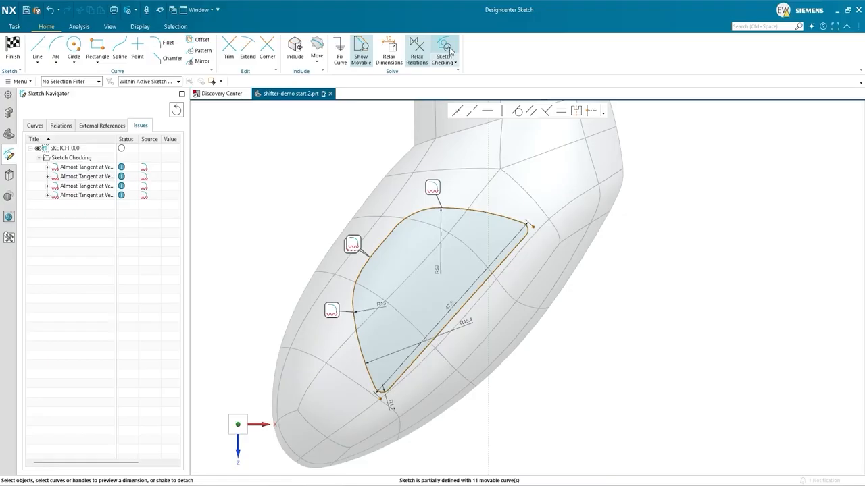
- Enable the Connected and Equal Length checks in the sketch checking settings
left_click(446, 44)
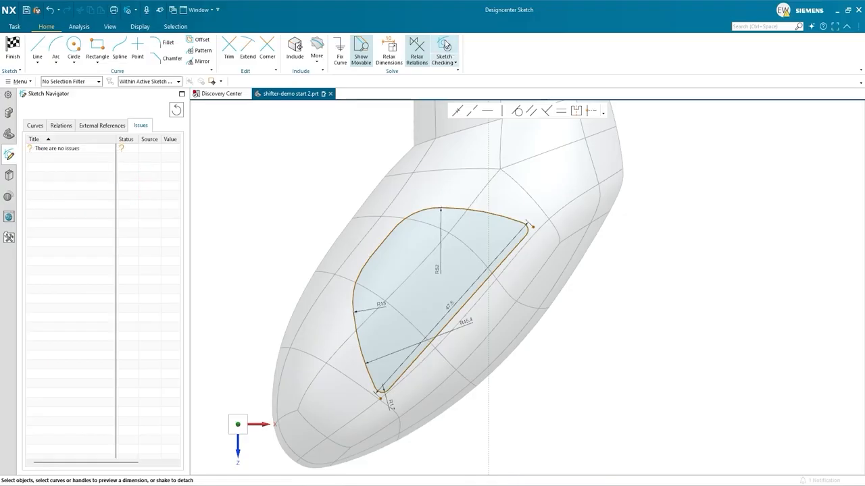
left_click(449, 63)
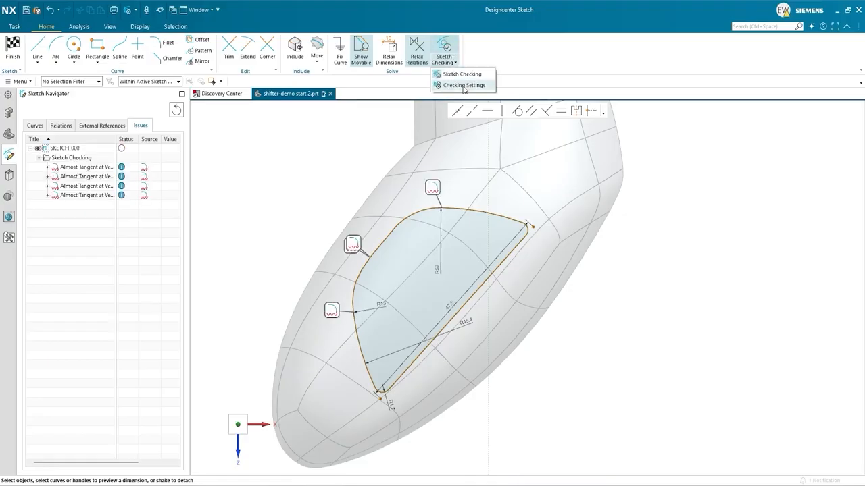
left_click(461, 90)
left_click(286, 149)
left_click(285, 195)
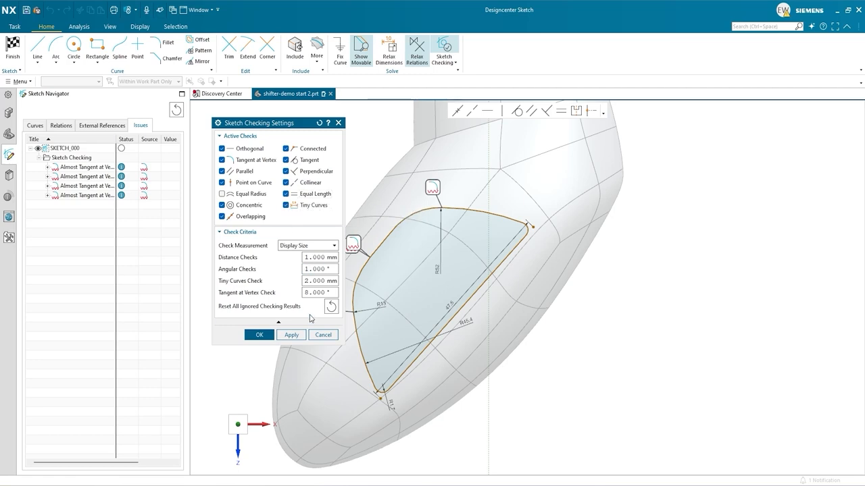
left_click(260, 336)
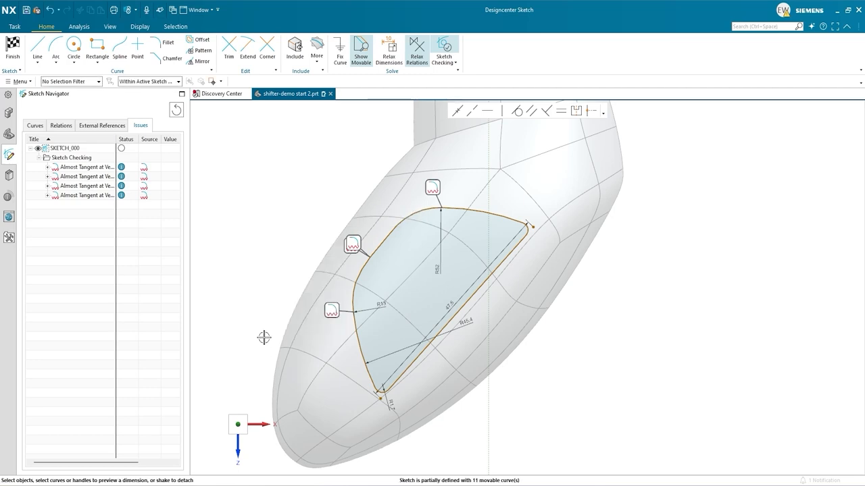
- Turn off sketch checking and finish the sketch
left_click(446, 50)
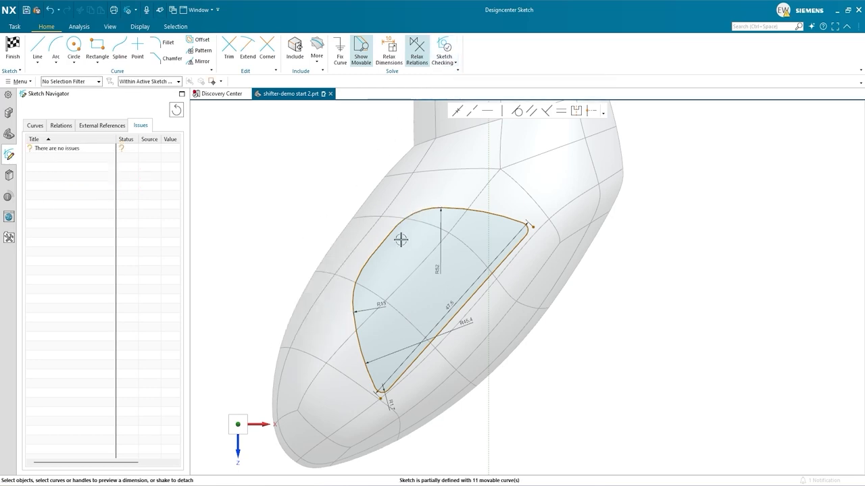
left_click(11, 50)
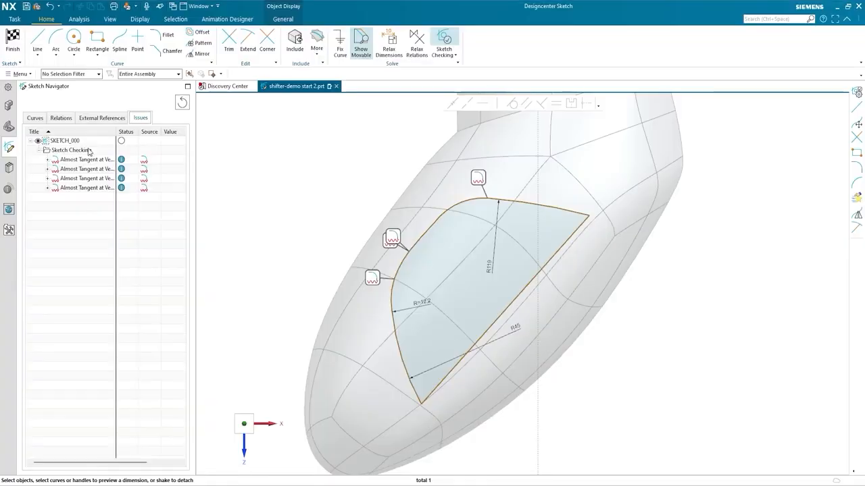
- Examine which arcs belong to each of the four Almost Tangent at Vertex issues
left_click(47, 160)
left_click(47, 197)
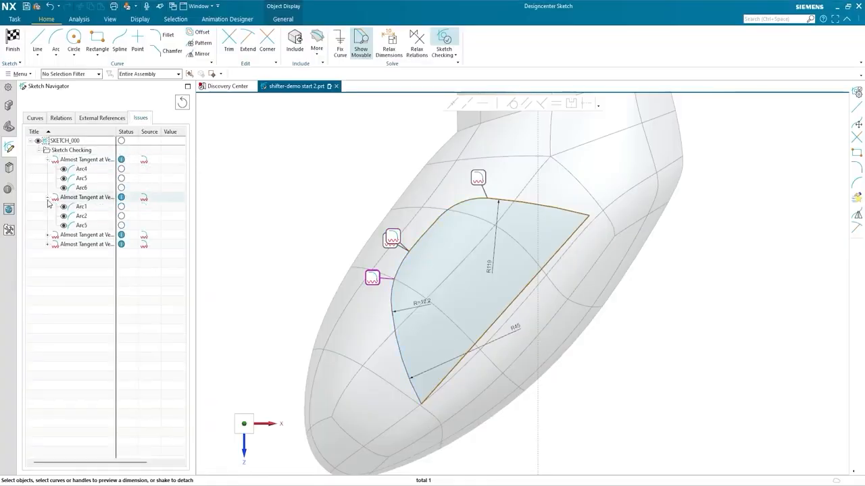
left_click(47, 236)
left_click(47, 273)
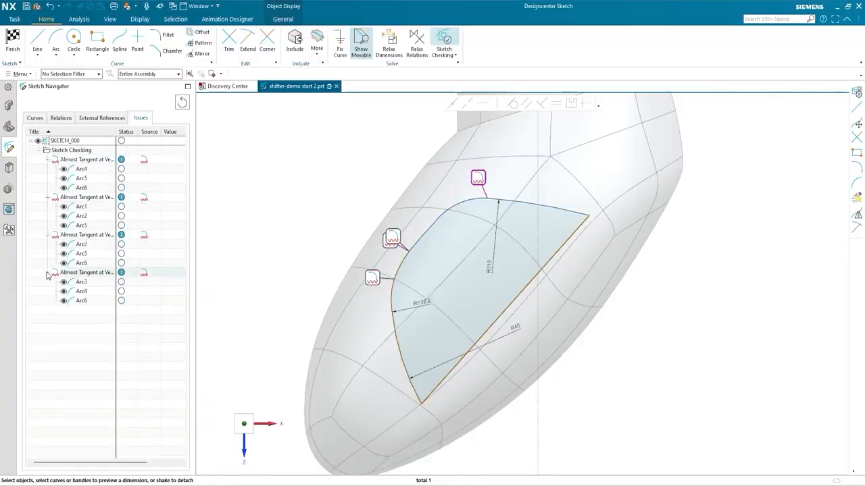
left_click(95, 159)
key("Escape")
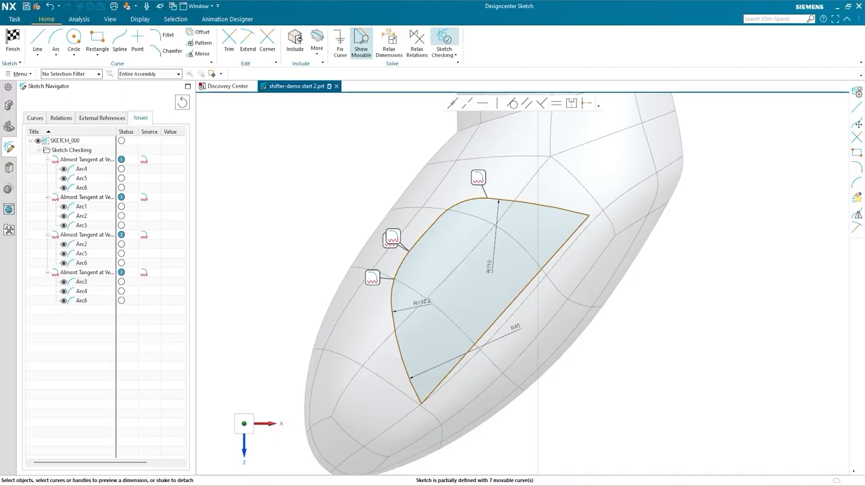
- Correct the first Almost Tangent at Vertex issue and deactivate the check from the second remaining one
right_click(97, 161)
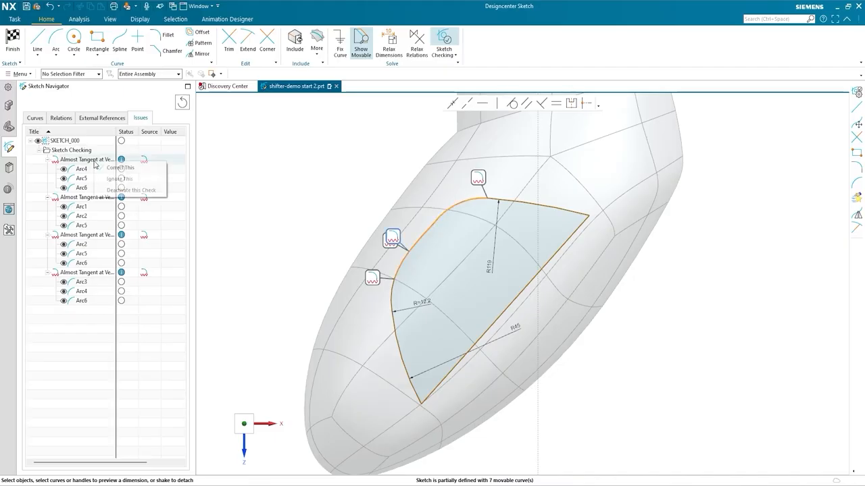
left_click(128, 171)
left_click(341, 266)
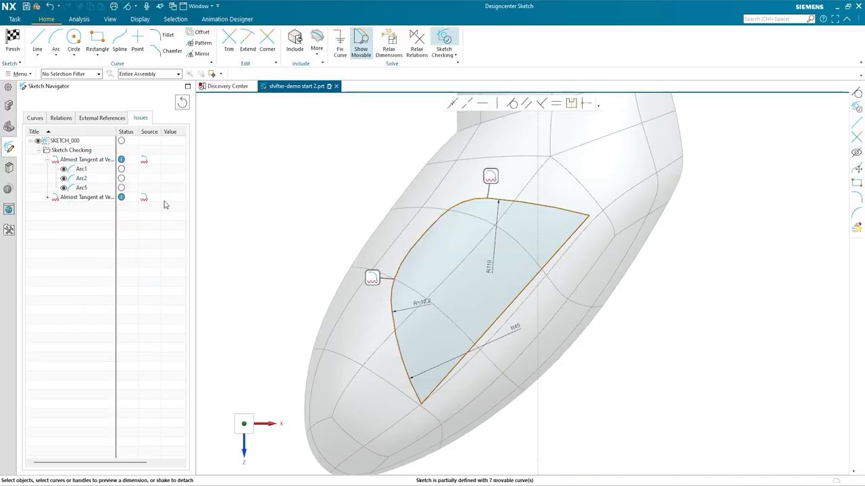
right_click(93, 198)
left_click(120, 230)
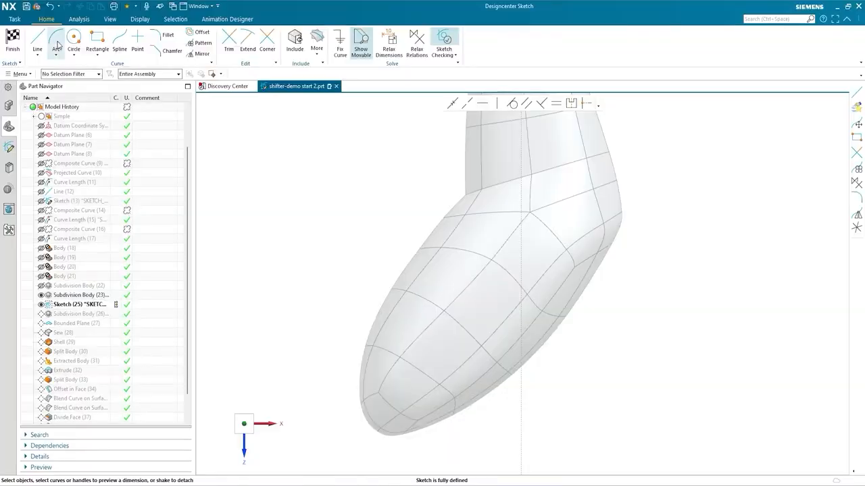
- Sketch a closed four-sided line profile on the shifter's head, with its upper edge about 27 mm long
left_click(38, 42)
left_click(461, 243)
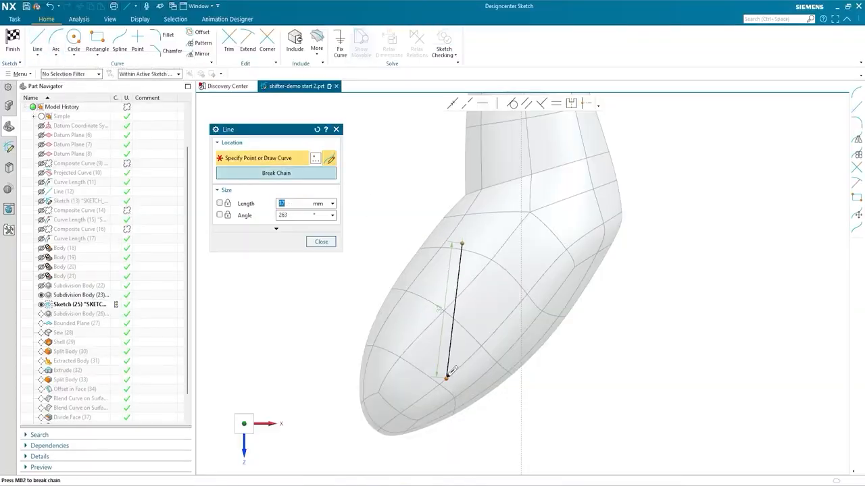
left_click(413, 299)
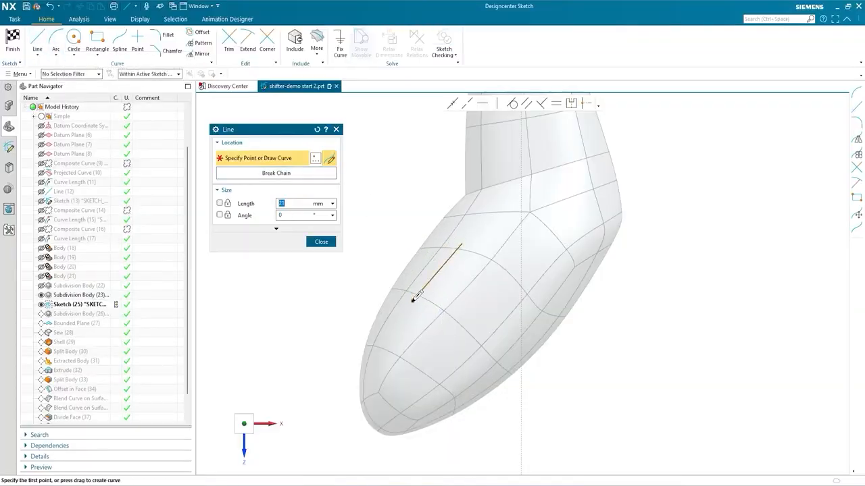
left_click(444, 378)
left_click(555, 253)
left_click(461, 244)
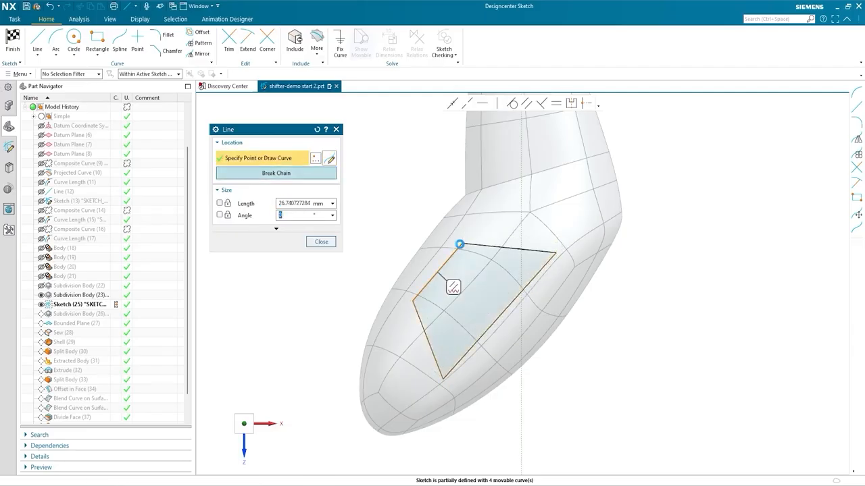
left_click(320, 242)
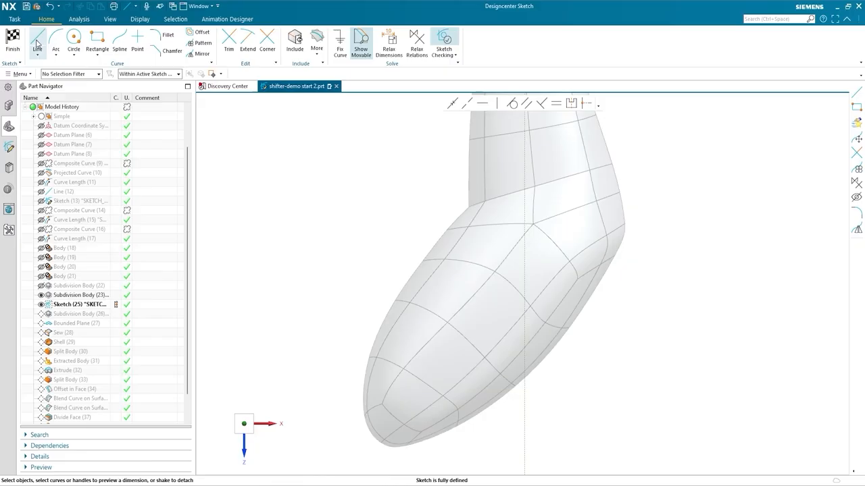
- Sketch a line on the side of the shifter's head
left_click(37, 41)
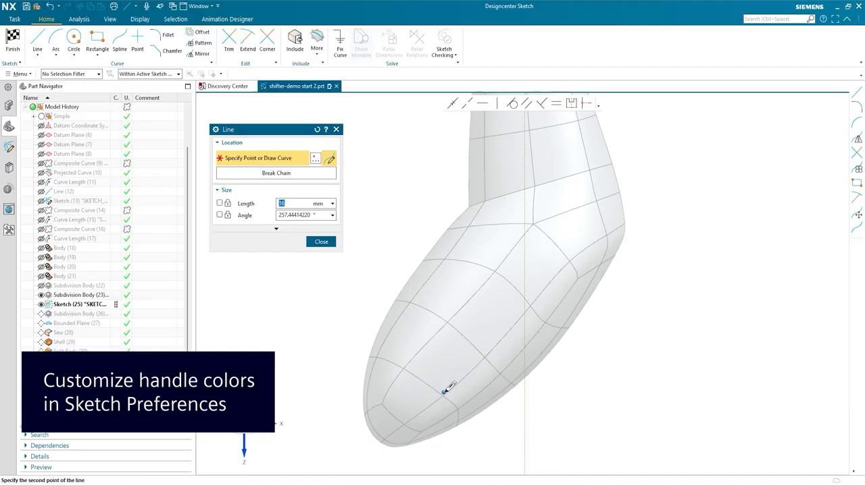
left_click(559, 268)
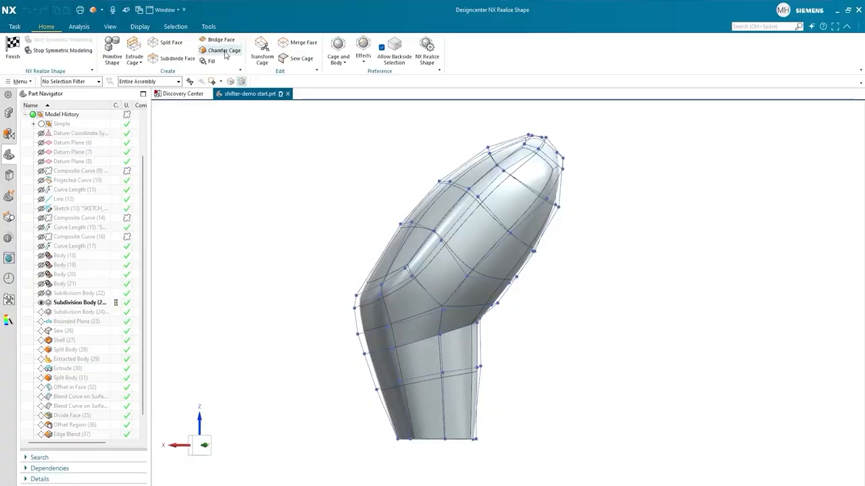
- Open the last subdivision body of the shifter for control cage editing
left_click(224, 51)
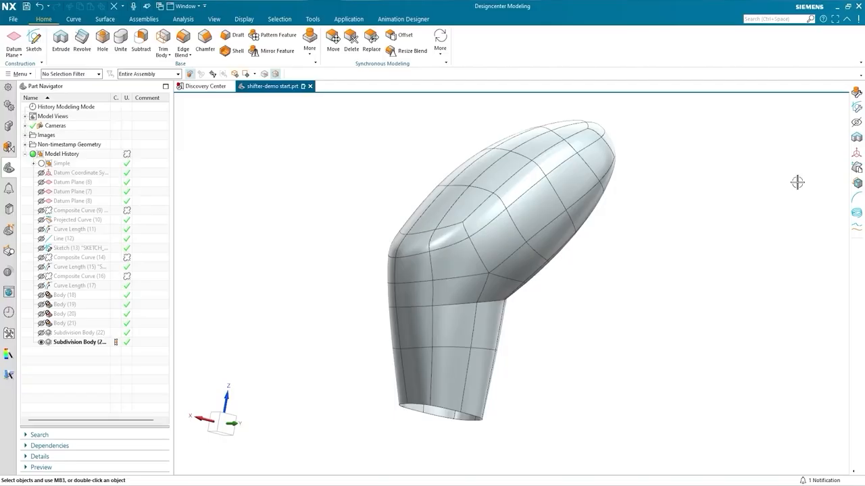
double_click(71, 342)
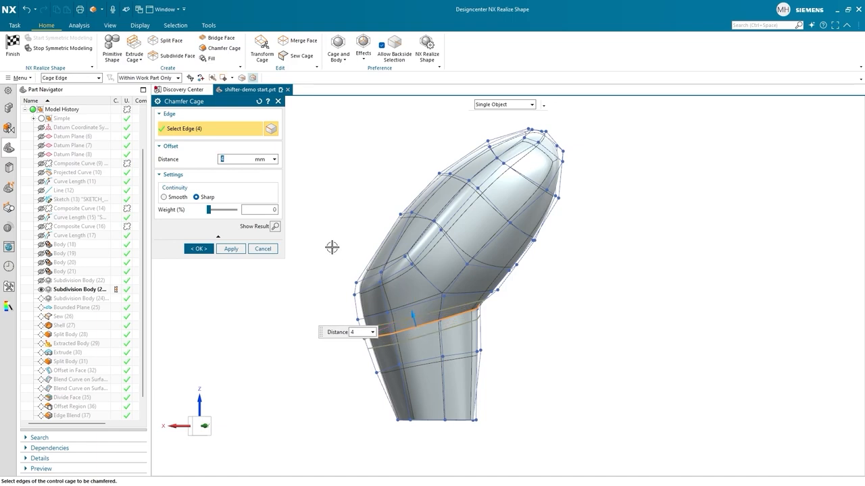
- Preview the 4 mm cage chamfer with Sharp continuity, switch it to Smooth and preview the result again
left_click(275, 227)
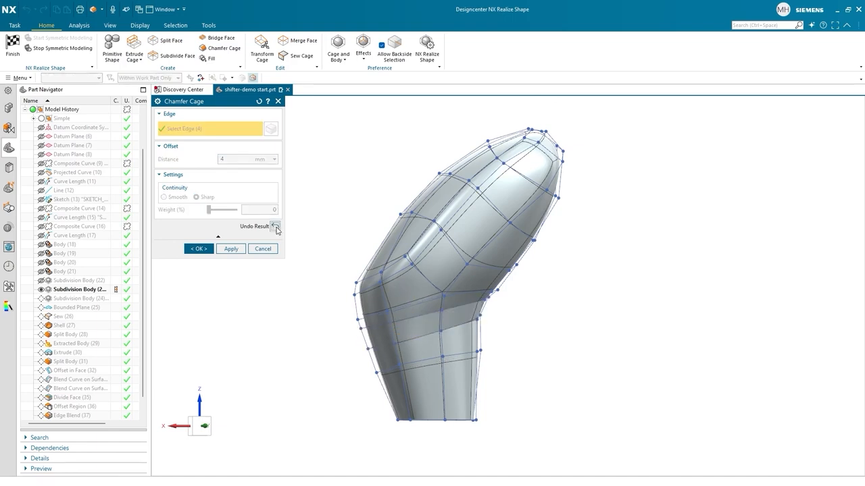
left_click(273, 227)
left_click(167, 198)
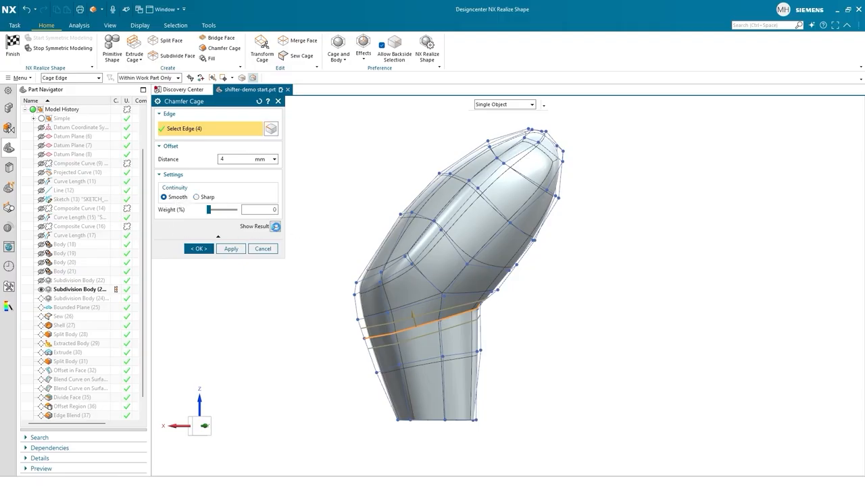
left_click(275, 227)
left_click(275, 228)
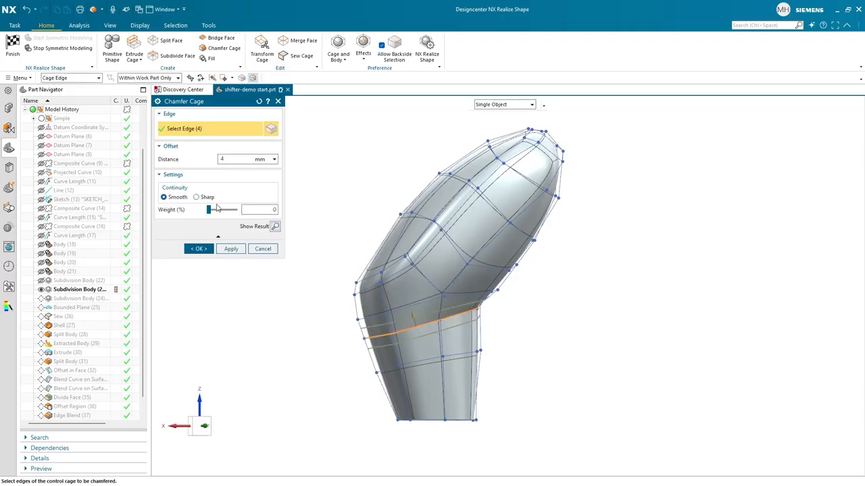
- Preview the smooth 4 mm cage chamfer with a weight of 66% and accept it
left_click(275, 228)
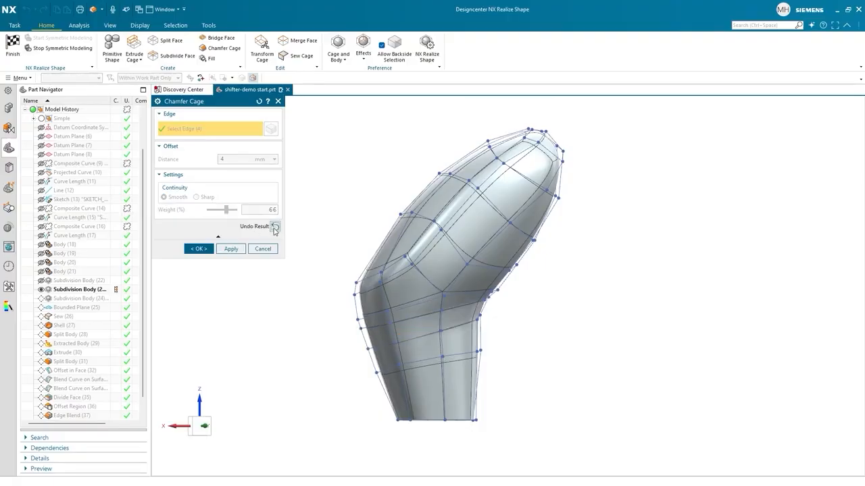
left_click(275, 227)
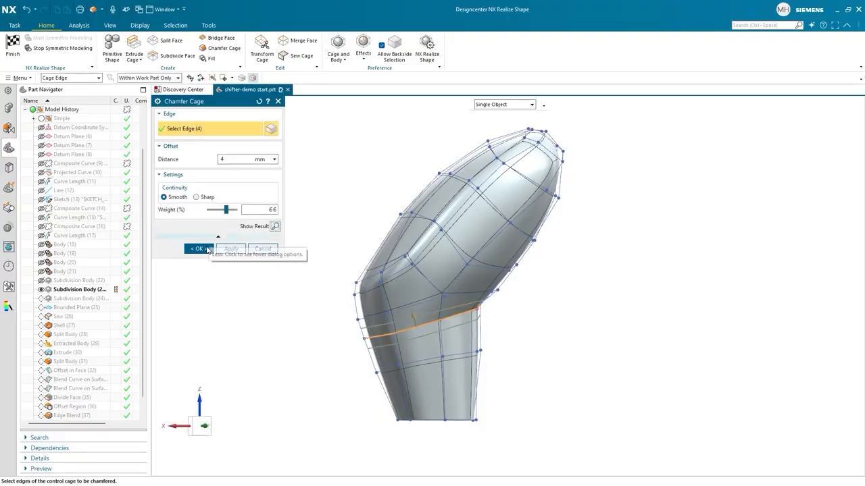
left_click(199, 250)
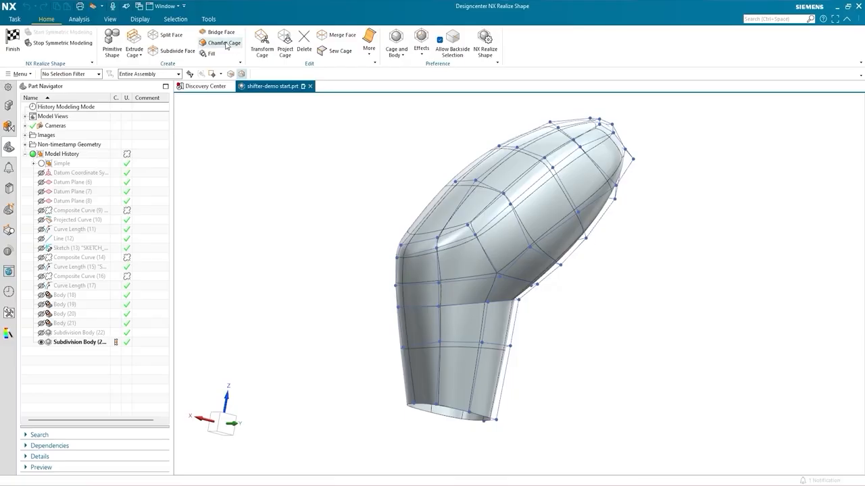
- Chamfer the control cage smoothly, using 4 mm on the neck's edge loop and 2 mm on the eight edges outlining the head
left_click(225, 43)
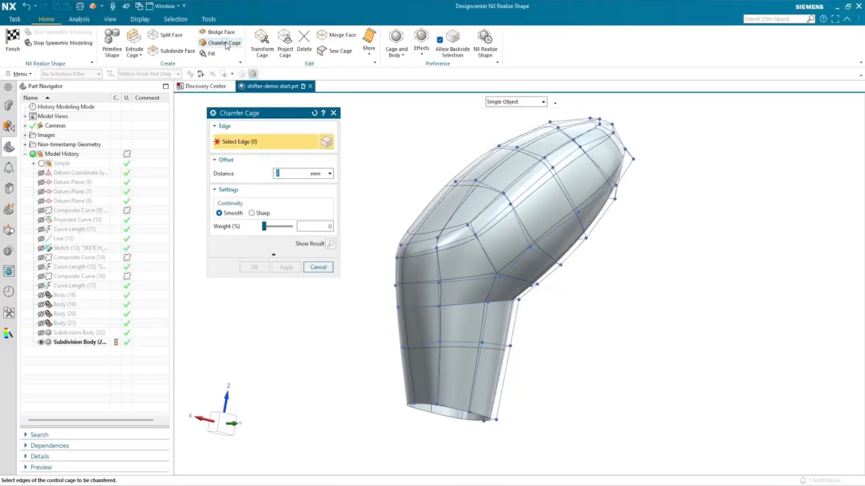
left_click(452, 304)
type("3")
key("BackSpace")
type("4")
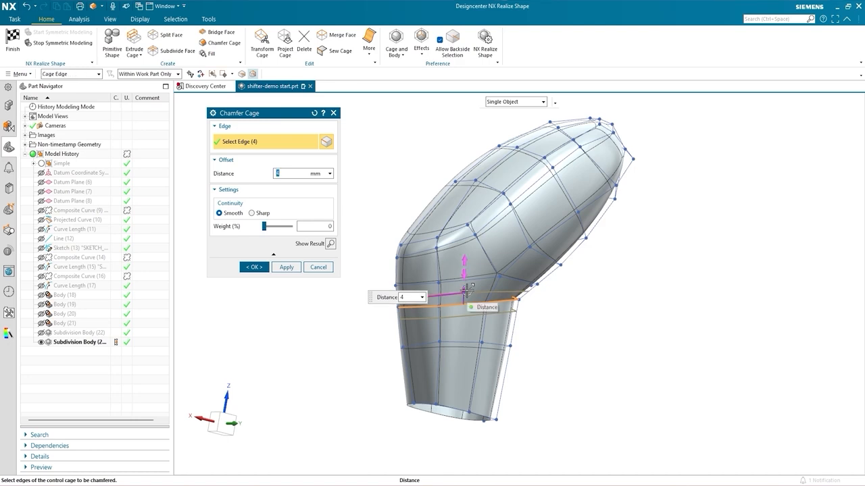
left_click(253, 268)
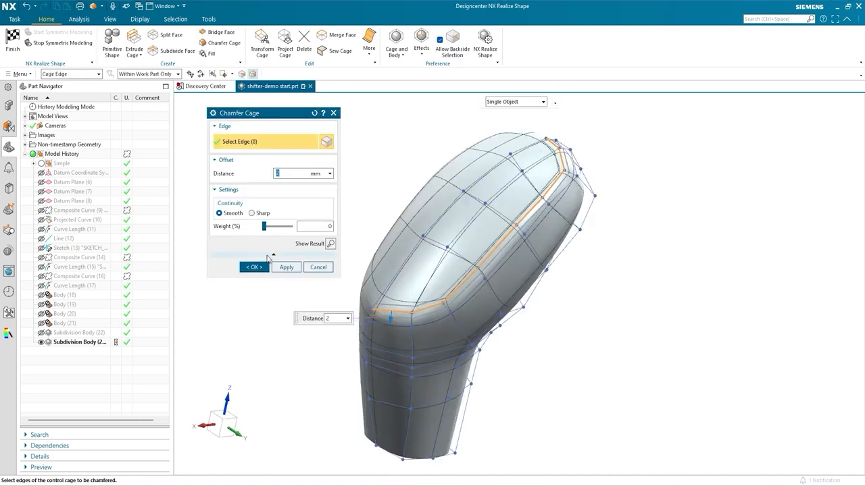
left_click(254, 268)
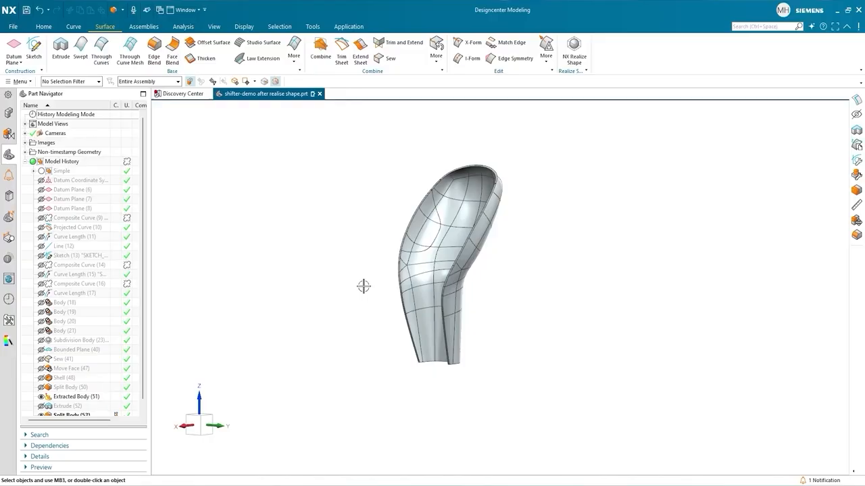
- Create an Offset in Face curve outline on the side of the shifter's head
middle_click_drag(363, 286, 401, 270)
scroll(426, 265, "up", 3)
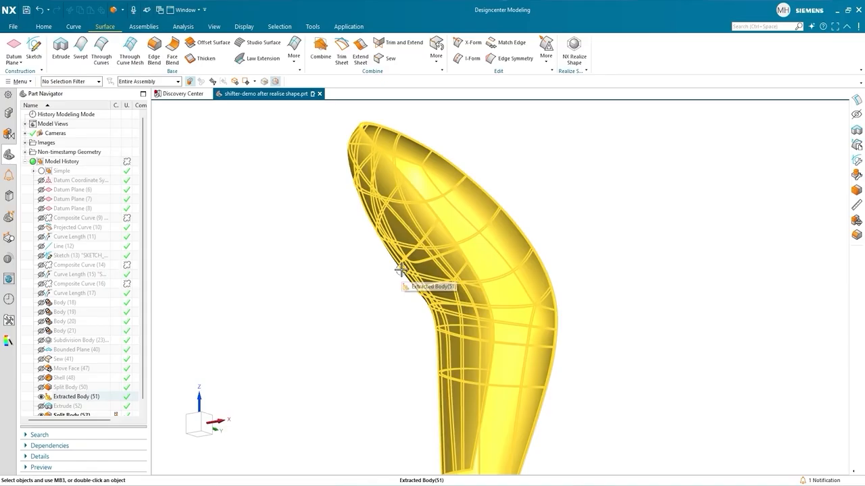
left_click(74, 27)
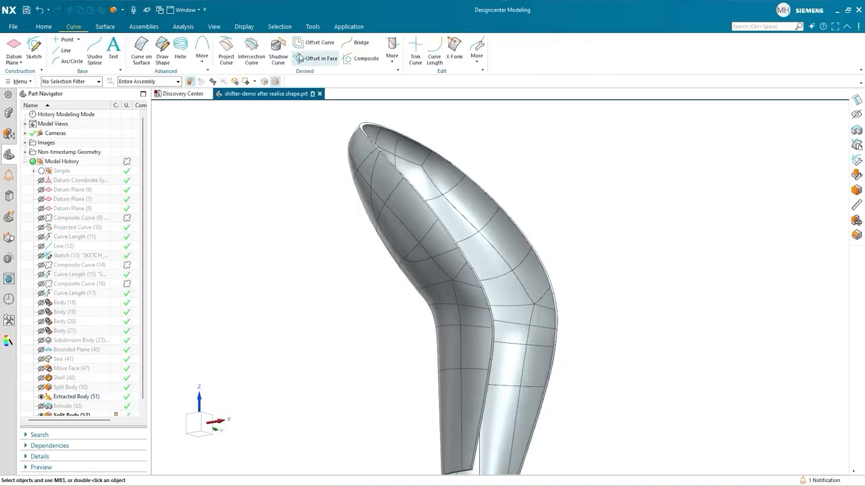
scroll(381, 174, "up", 2)
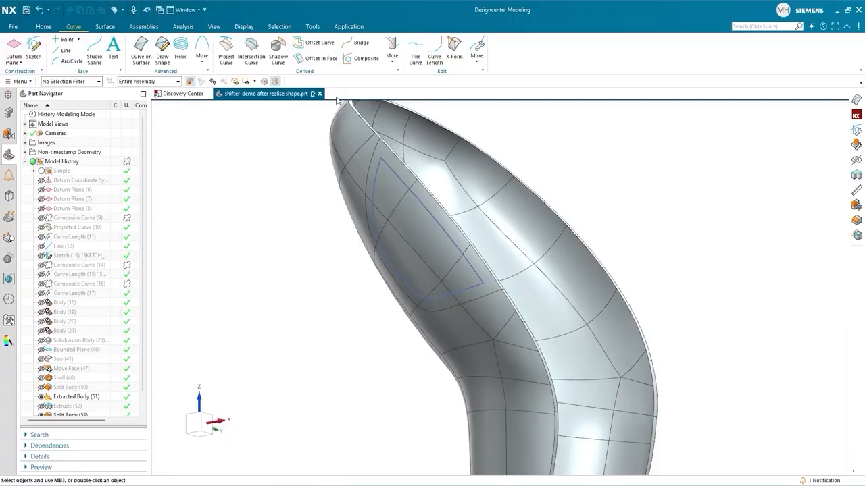
- Fillet the lower corner of the offset outline using Blend Curve on Surface with the input curves trimmed
left_click(392, 53)
left_click(417, 94)
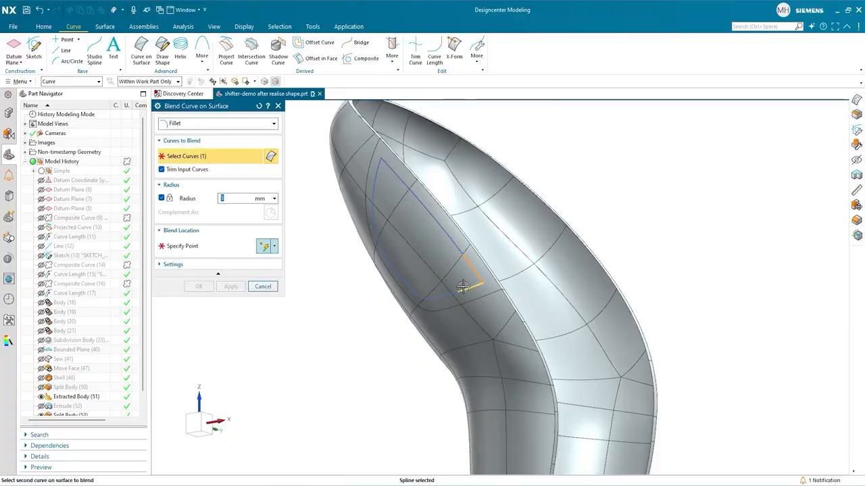
left_click(463, 287)
left_click(464, 277)
left_click(199, 285)
- Fillet the upper corner of the offset outline using Blend Curve on Surface
left_click(392, 53)
left_click(422, 87)
left_click(373, 170)
left_click(386, 183)
left_click(203, 287)
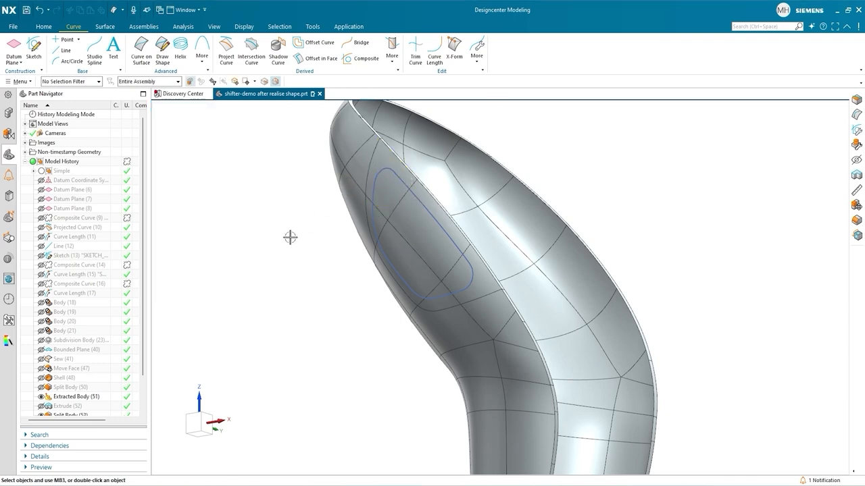